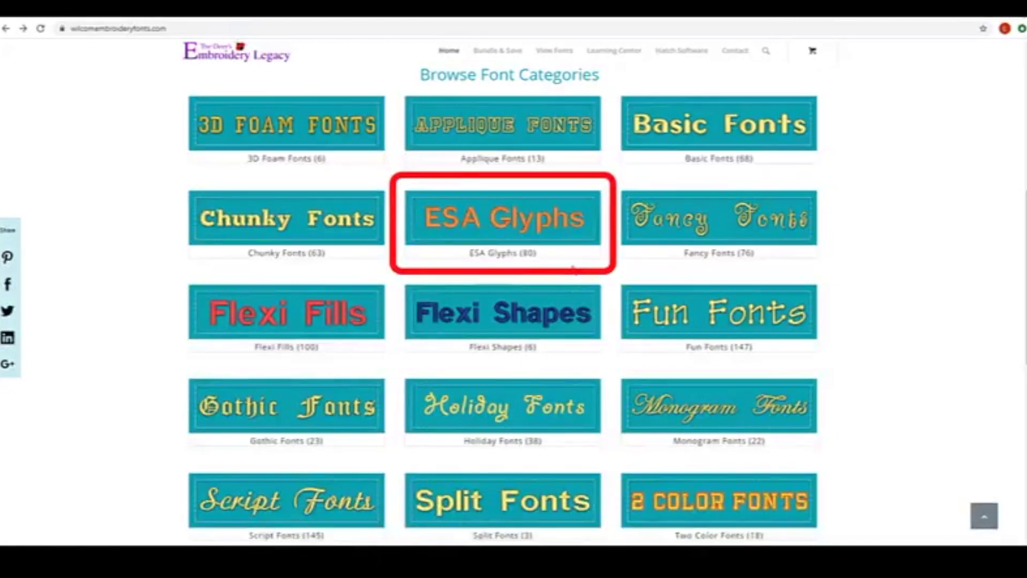
Browse the ESA Glyphs category's collections and open the Laurels 1 ESA Glyphs product page.
{"action": "left_click", "coordinate": [568, 234]}
{"action": "scroll", "coordinate": [653, 273], "scroll_direction": "down", "scroll_amount": 3}
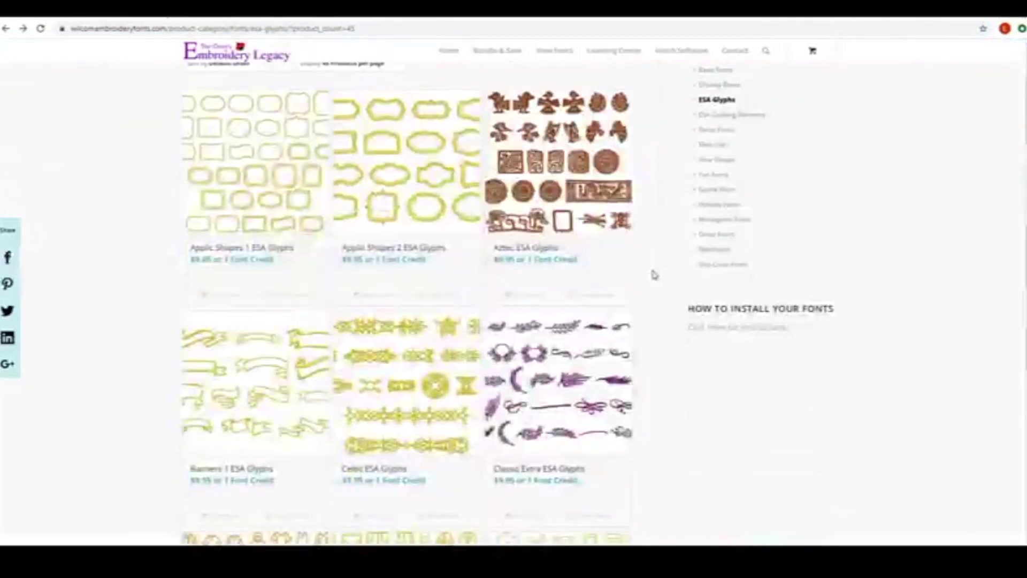
{"action": "scroll", "coordinate": [654, 274], "scroll_direction": "down", "scroll_amount": 5}
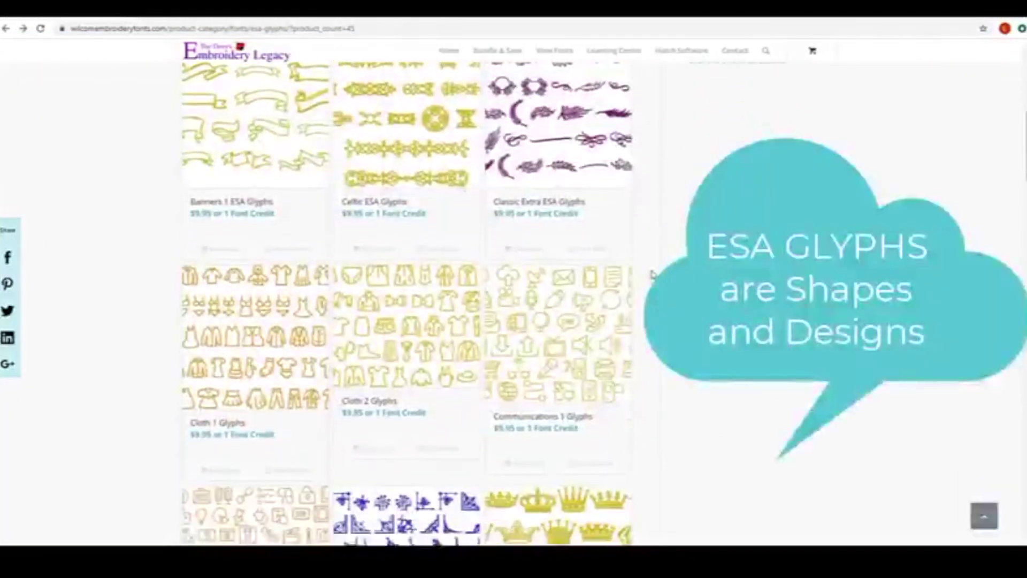
{"action": "scroll", "coordinate": [653, 274], "scroll_direction": "down", "scroll_amount": 1}
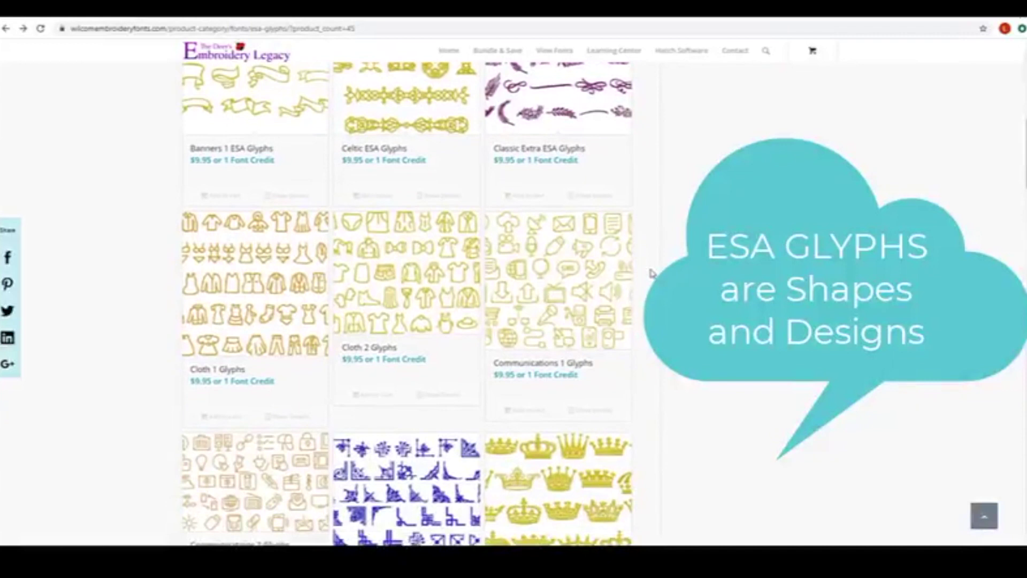
{"action": "scroll", "coordinate": [652, 273], "scroll_direction": "down", "scroll_amount": 5}
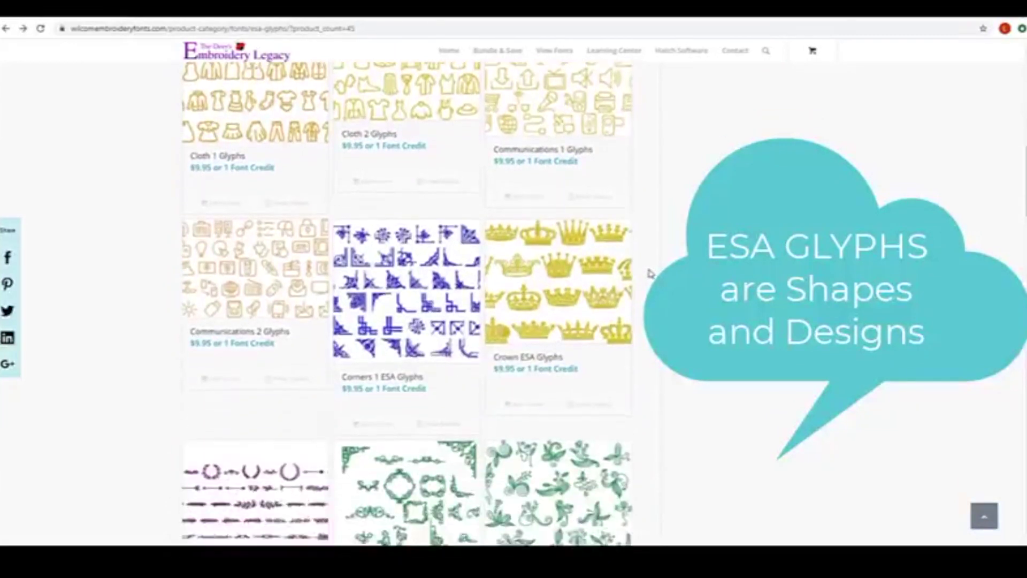
{"action": "scroll", "coordinate": [650, 274], "scroll_direction": "down", "scroll_amount": 2}
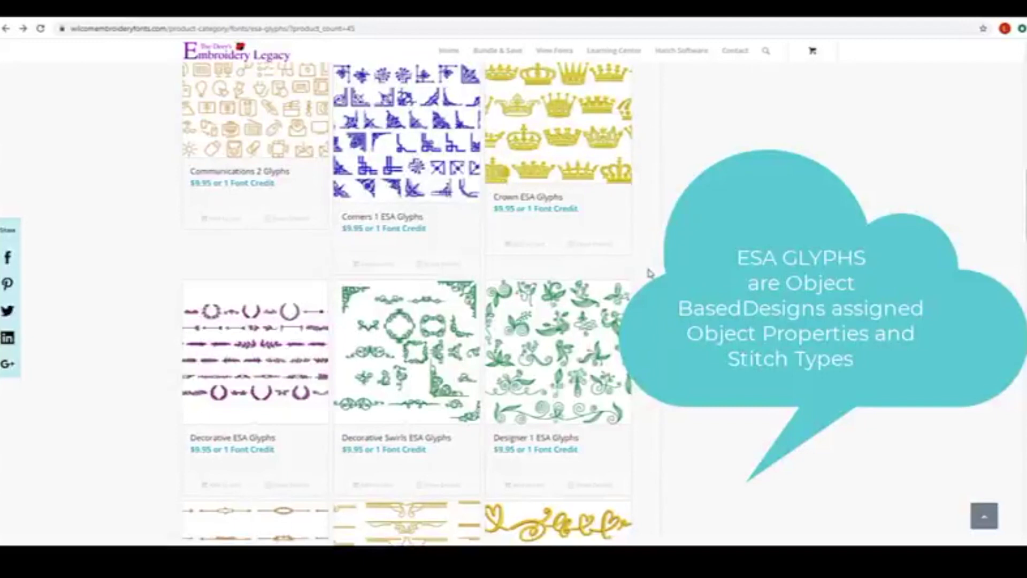
{"action": "scroll", "coordinate": [650, 273], "scroll_direction": "down", "scroll_amount": 1}
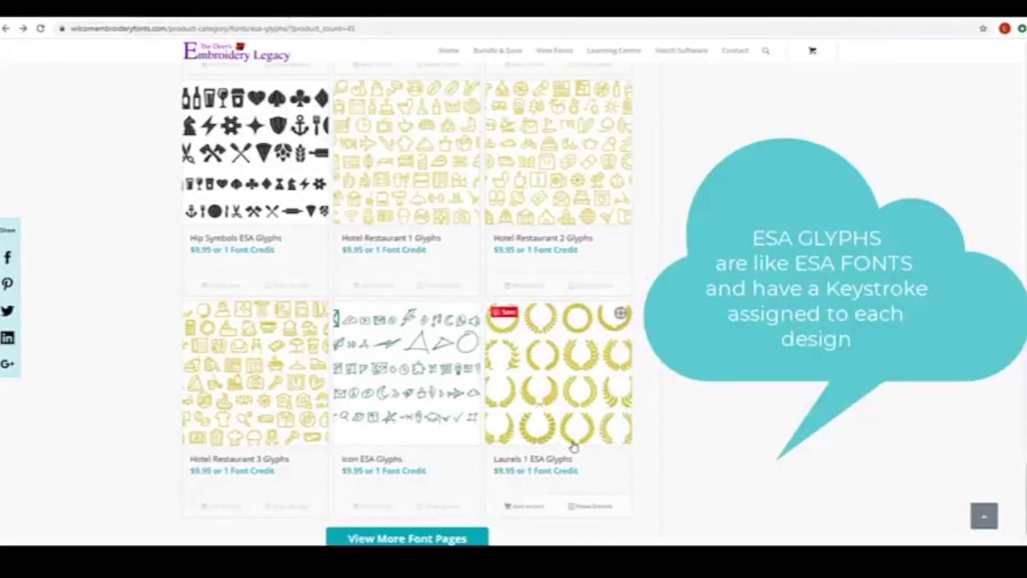
{"action": "left_click", "coordinate": [583, 417]}
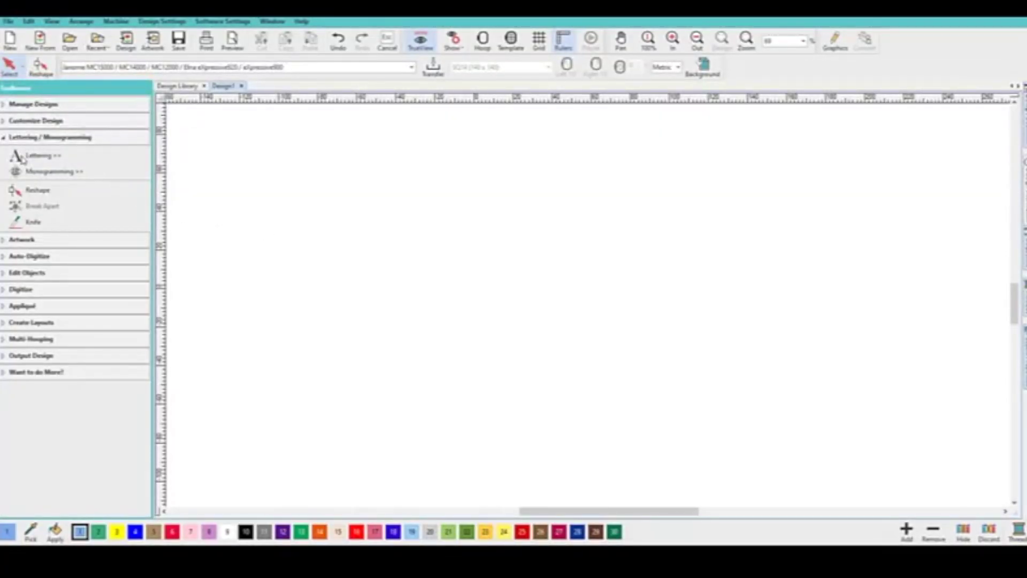
Start a new lettering object and pick the Zz_Designer 1 Elements font from the font list.
{"action": "left_click", "coordinate": [39, 158]}
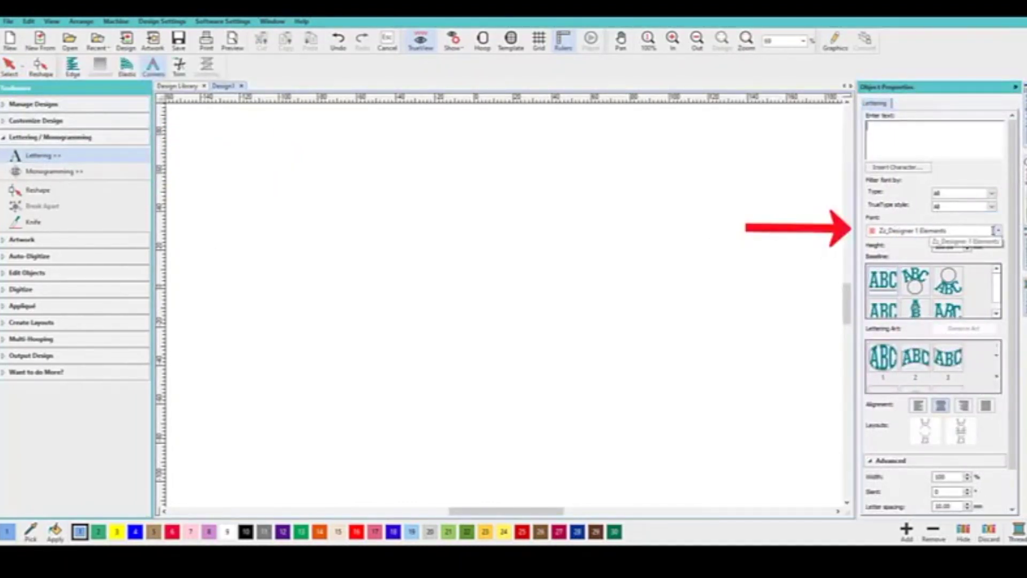
{"action": "left_click", "coordinate": [996, 231]}
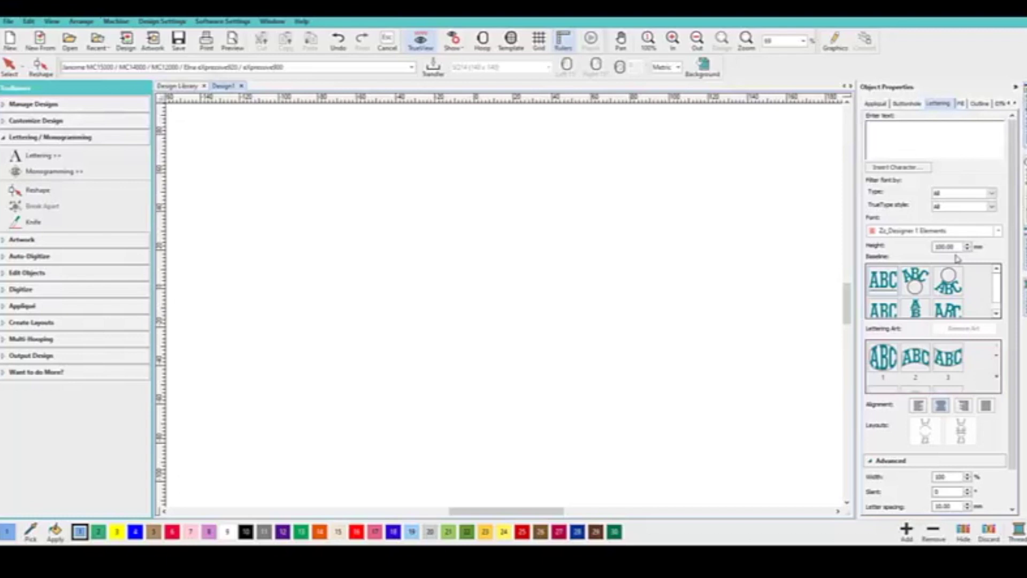
Insert character B, the bird, from the Zz_Designer 1 Elements character grid.
{"action": "left_click", "coordinate": [915, 169]}
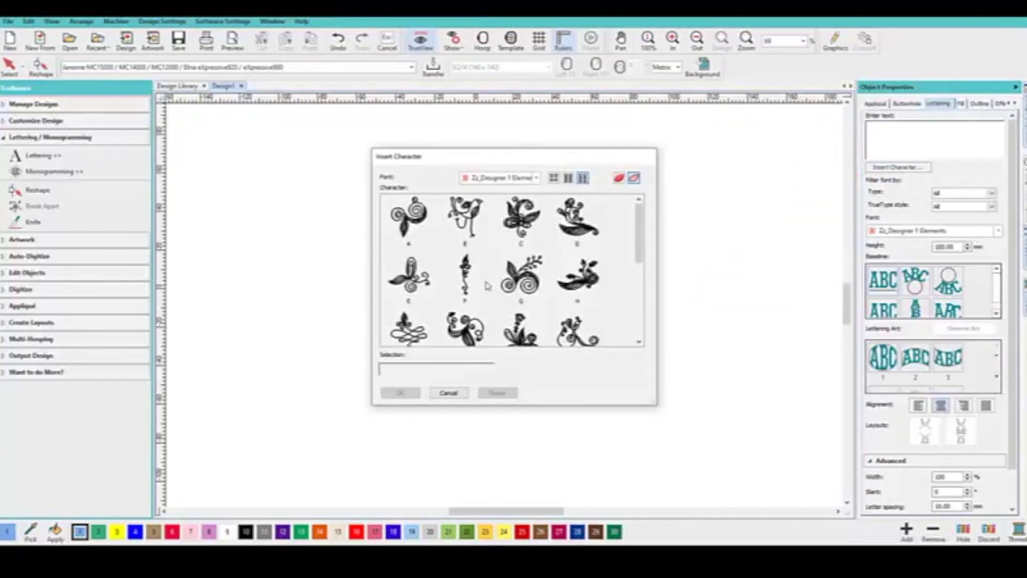
{"action": "left_click", "coordinate": [464, 241]}
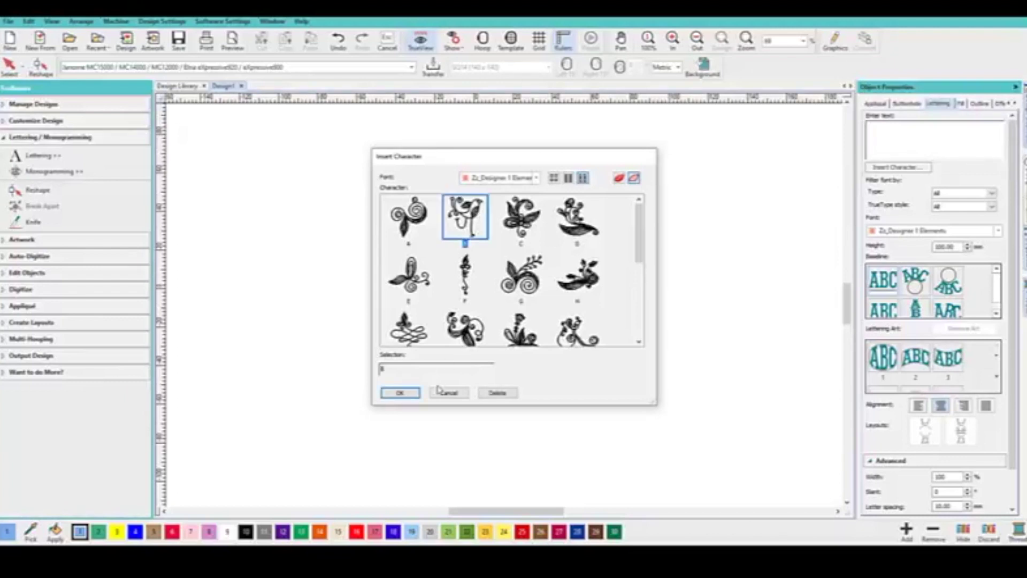
{"action": "left_click", "coordinate": [401, 394]}
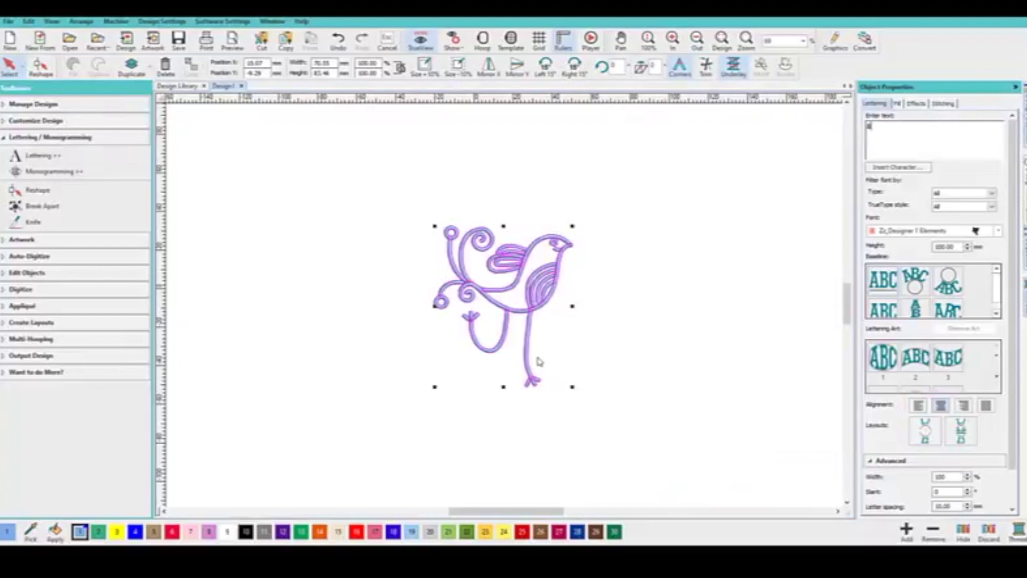
Zoom to fit the bird and turn on the background grid at 1.00 mm spacing.
{"action": "left_click", "coordinate": [722, 39]}
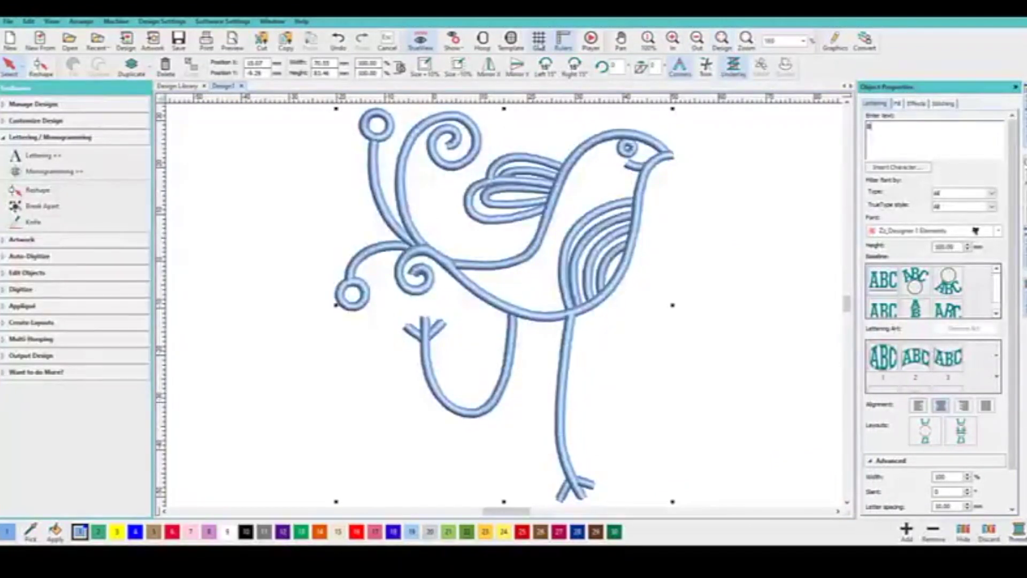
{"action": "left_click", "coordinate": [539, 41]}
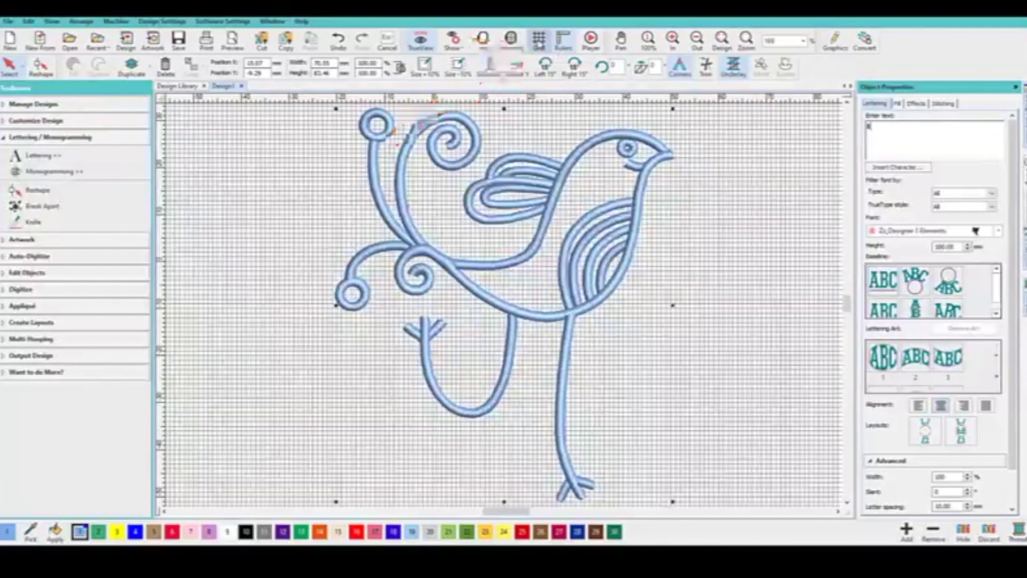
{"action": "right_click", "coordinate": [539, 40]}
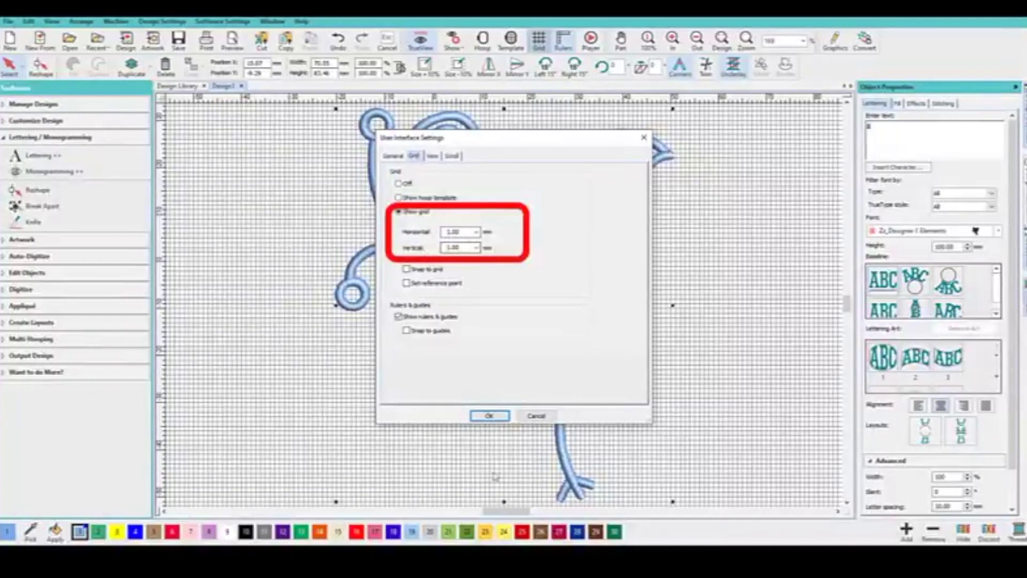
{"action": "left_click", "coordinate": [489, 416]}
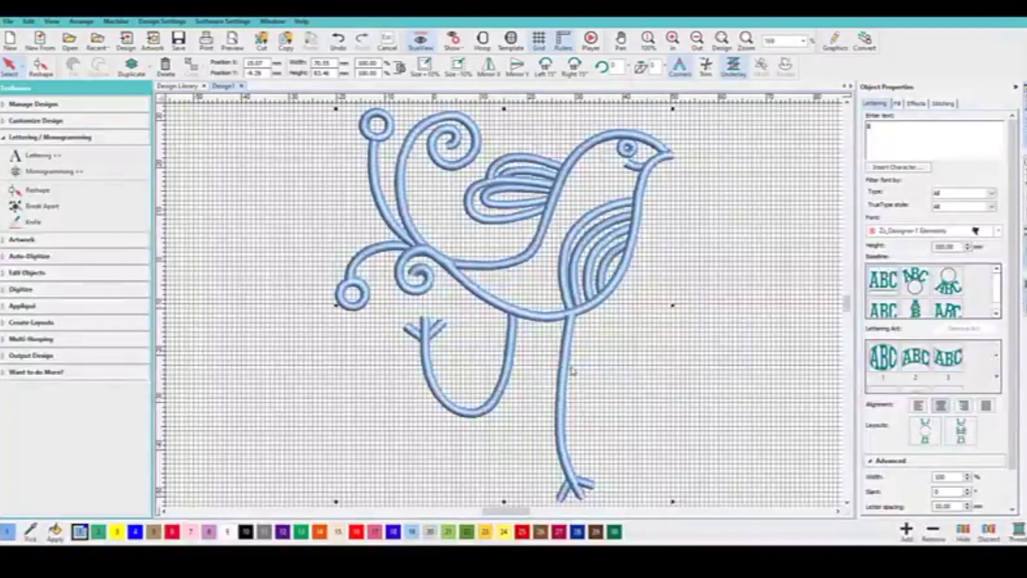
Inspect a stem stitch column with TrueView off, then refit the view, hide the grid, restore TrueView.
{"action": "left_click_drag", "start_coordinate": [542, 353], "coordinate": [621, 429]}
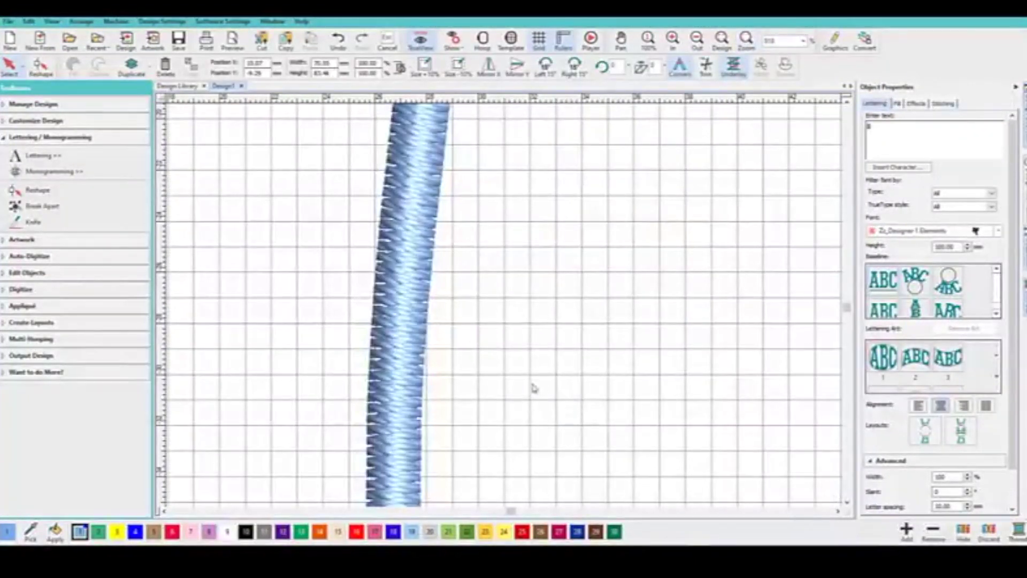
{"action": "key", "text": "t"}
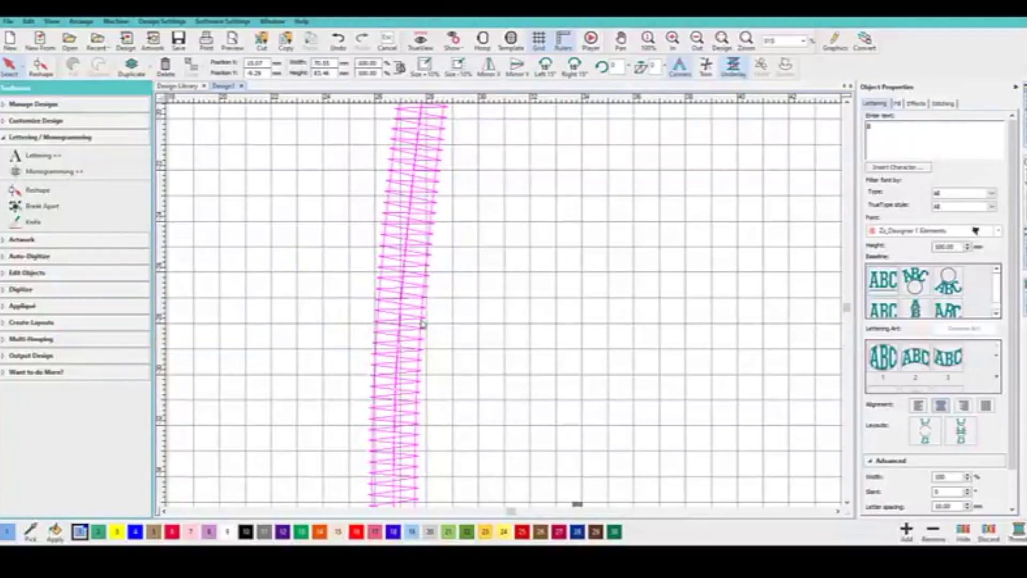
{"action": "key", "text": "ctrl+0"}
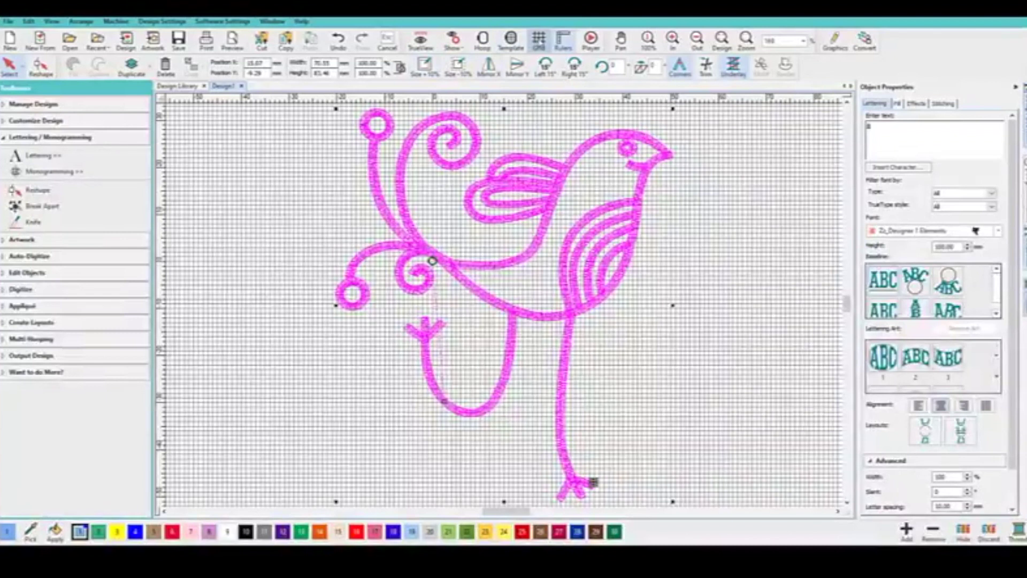
{"action": "left_click", "coordinate": [539, 40]}
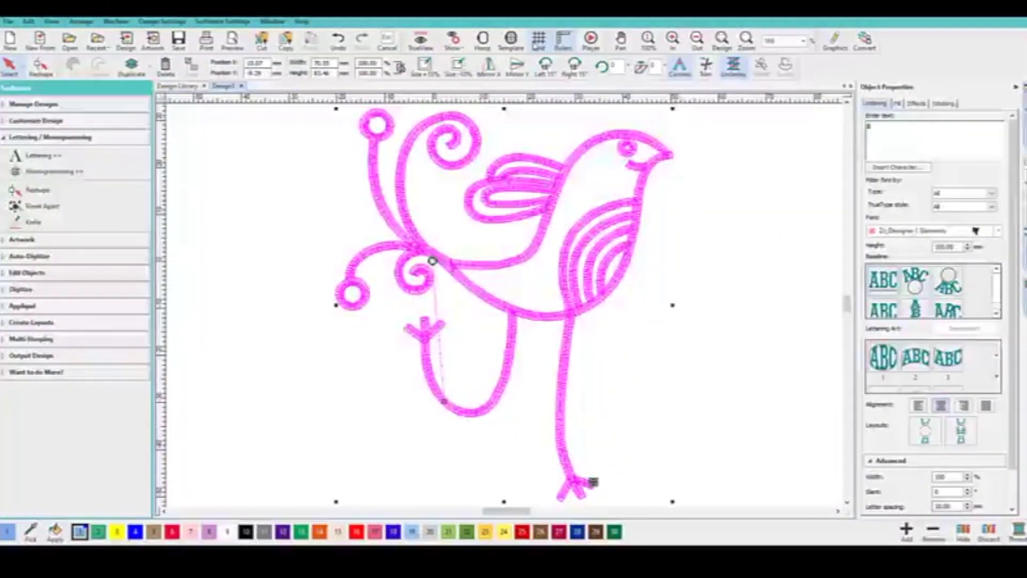
{"action": "key", "text": "t"}
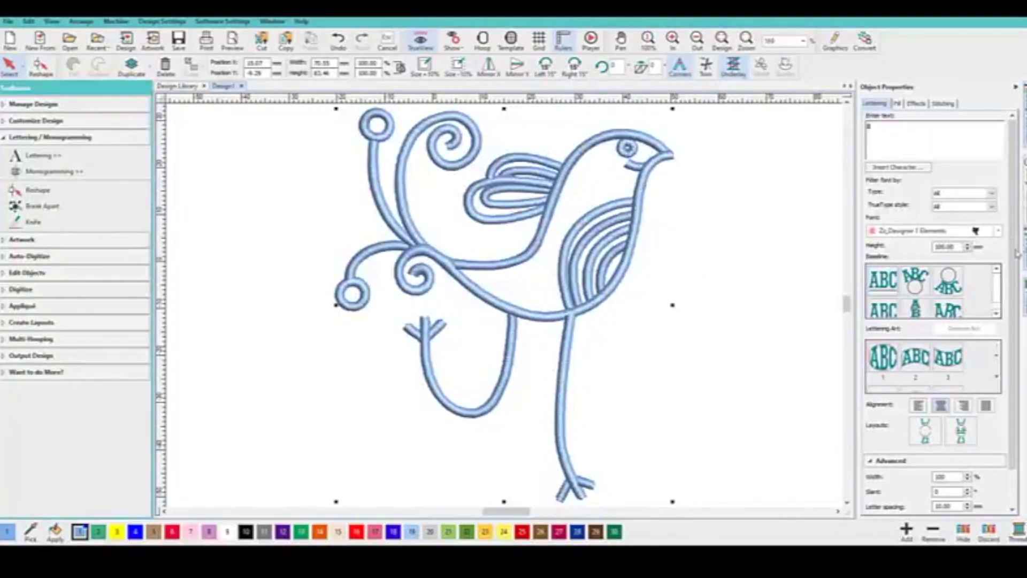
Show the Sequence docker and break the bird lettering into individual stitch objects.
{"action": "left_click", "coordinate": [1021, 204]}
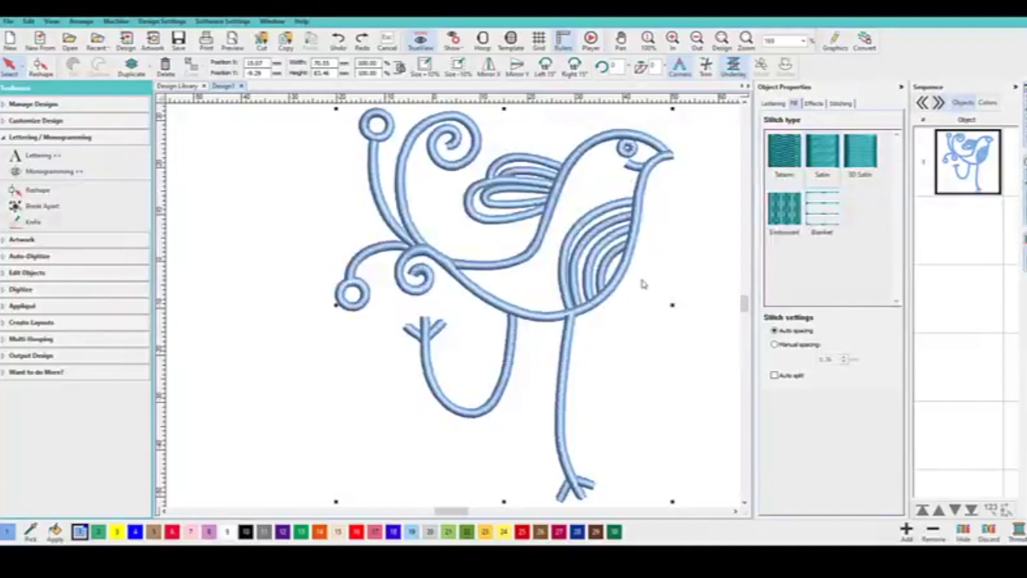
{"action": "left_click", "coordinate": [36, 209]}
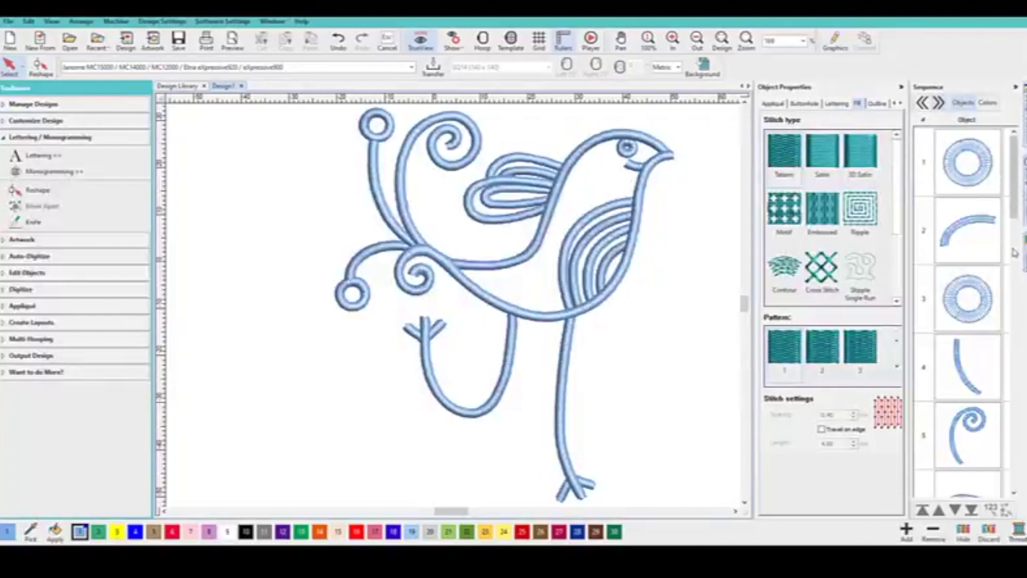
{"action": "scroll", "coordinate": [986, 320], "scroll_direction": "down", "scroll_amount": 3}
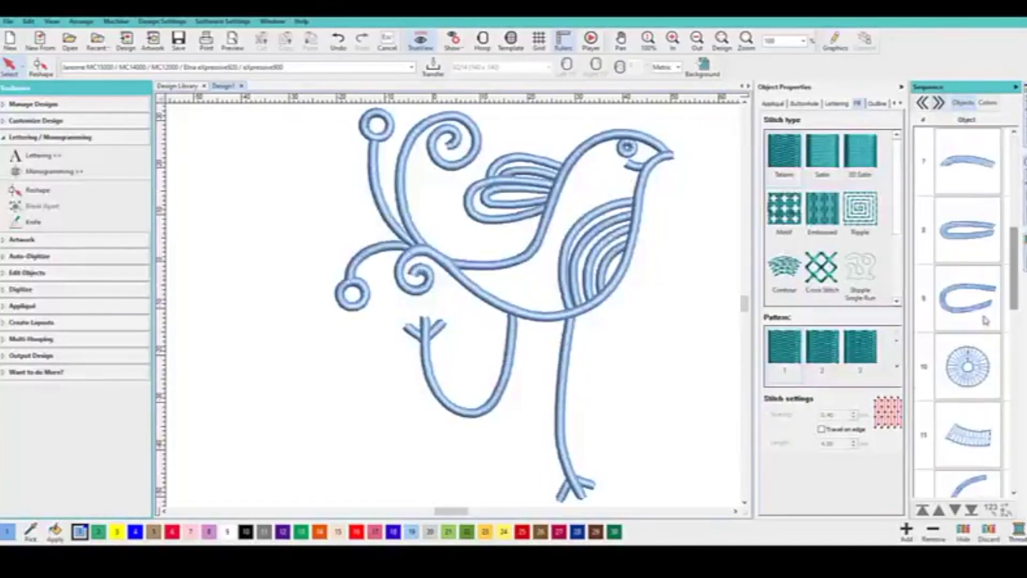
{"action": "scroll", "coordinate": [986, 320], "scroll_direction": "down", "scroll_amount": 1}
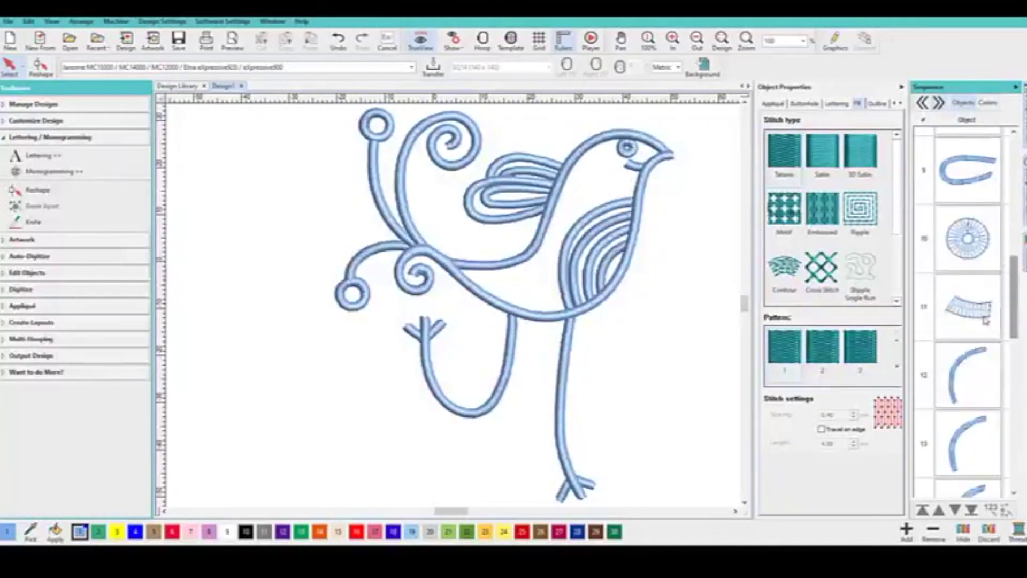
Recolour the bird's leg dark blue, the wing yellow and the eye red.
{"action": "left_click", "coordinate": [501, 373]}
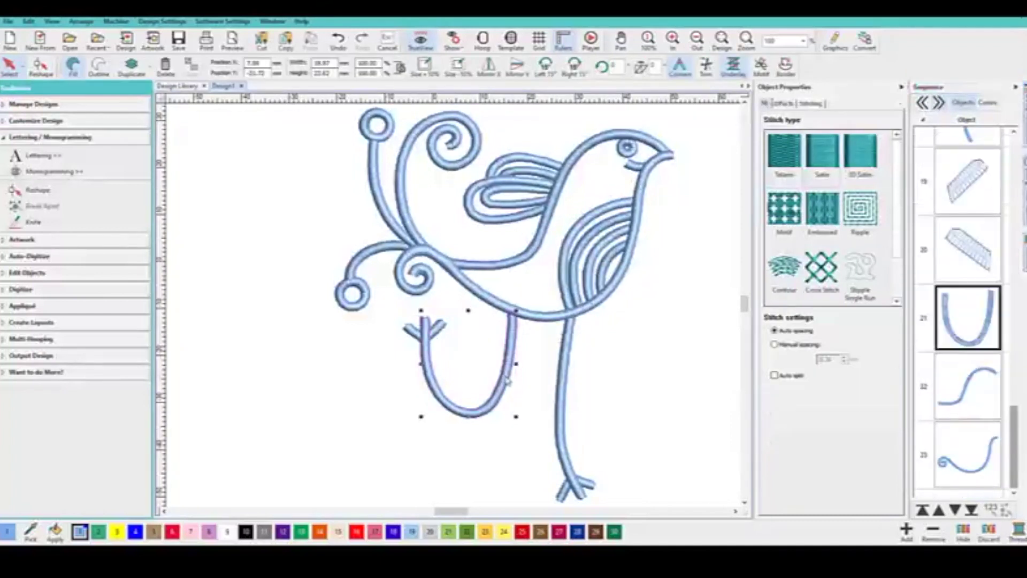
{"action": "left_click", "coordinate": [394, 531]}
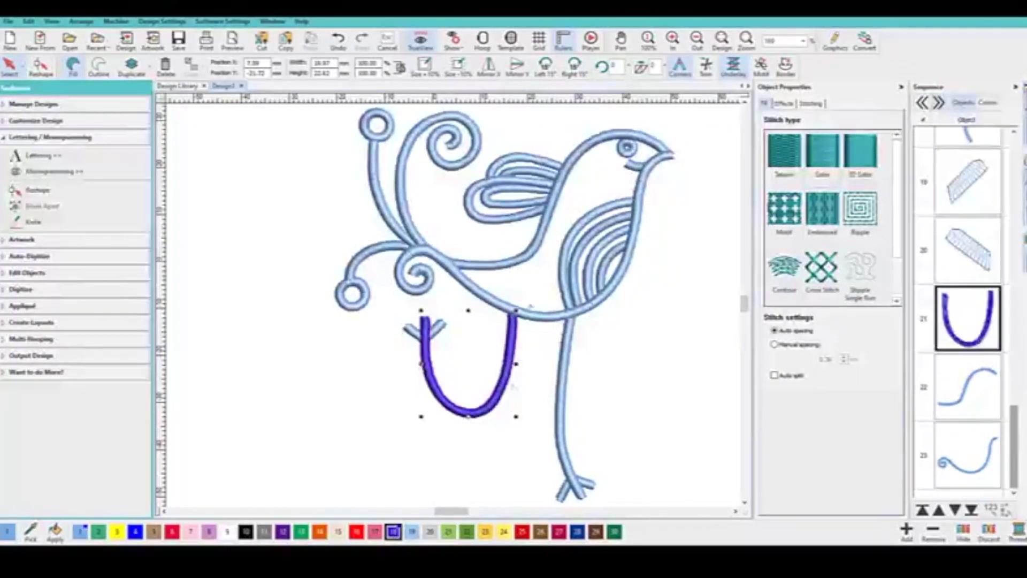
{"action": "left_click", "coordinate": [480, 199]}
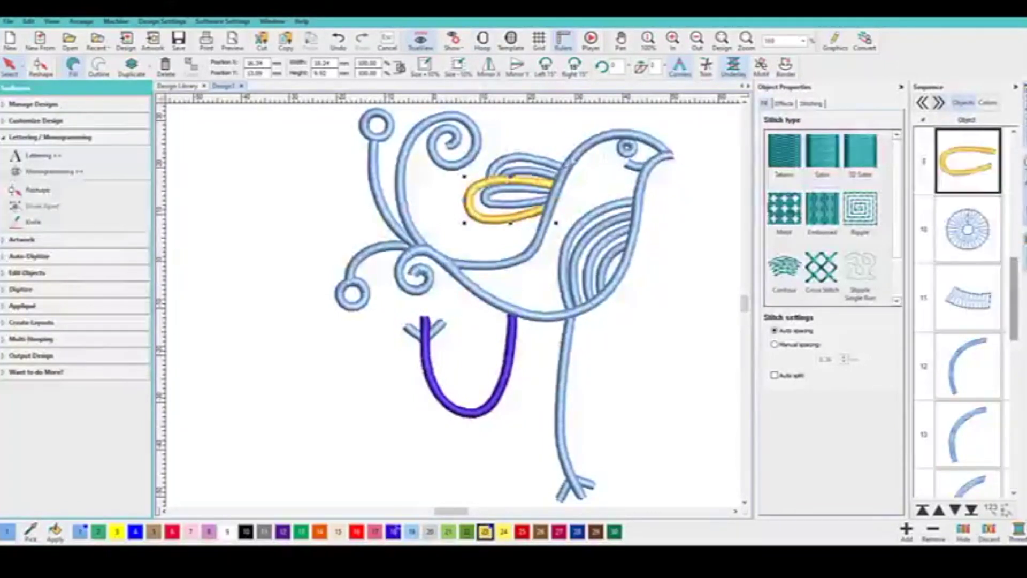
{"action": "left_click", "coordinate": [622, 151]}
{"action": "left_click", "coordinate": [357, 532]}
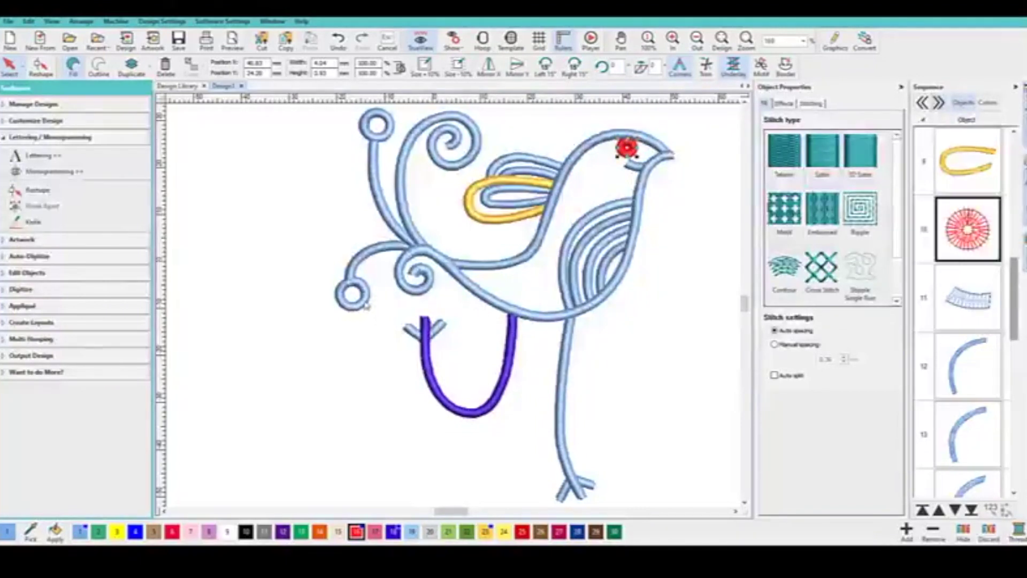
Give the small lower-left circle a diagonal tatami fill in dark blue, briefly trying red.
{"action": "left_click", "coordinate": [365, 303]}
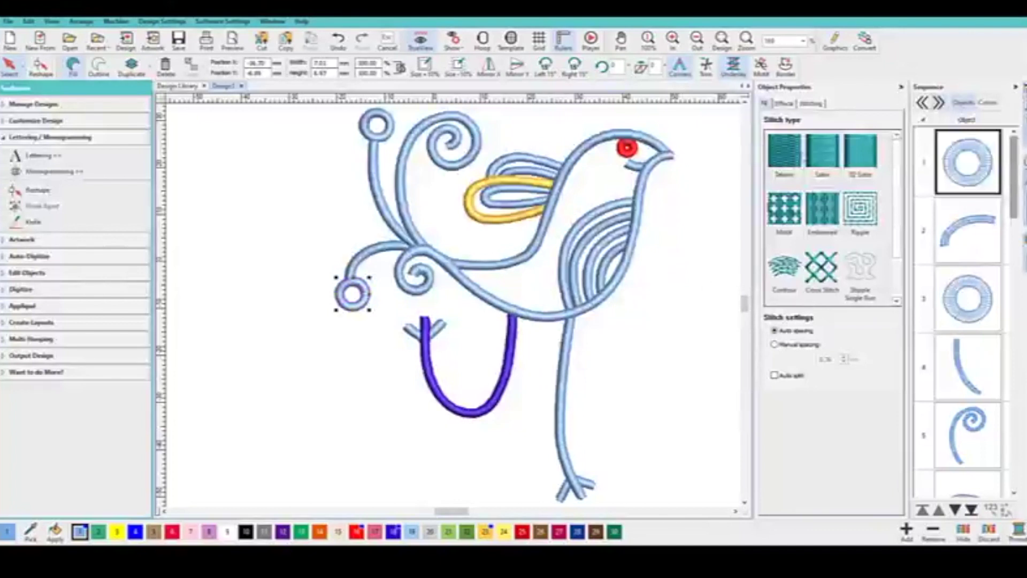
{"action": "left_click", "coordinate": [791, 157]}
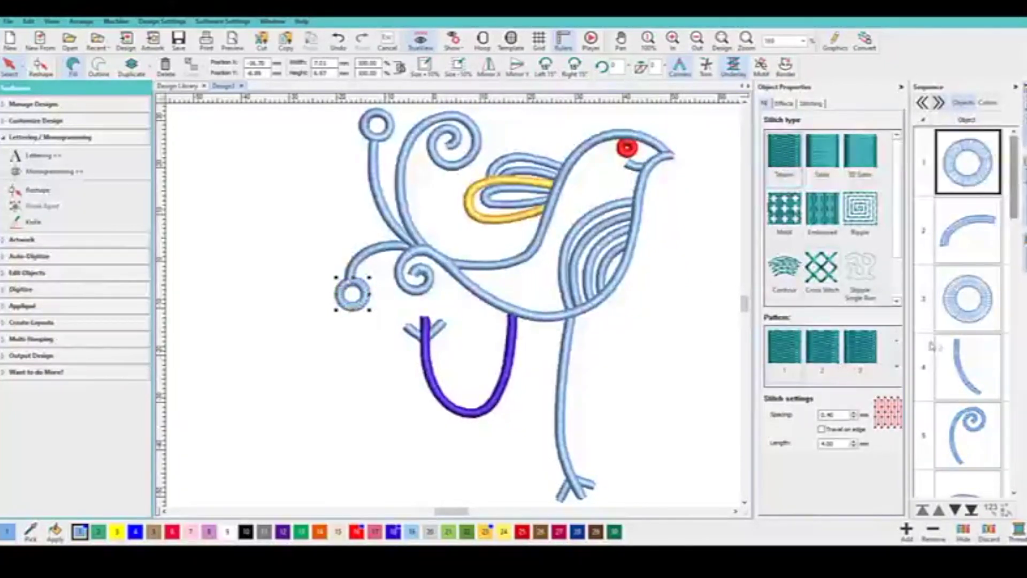
{"action": "left_click", "coordinate": [898, 369]}
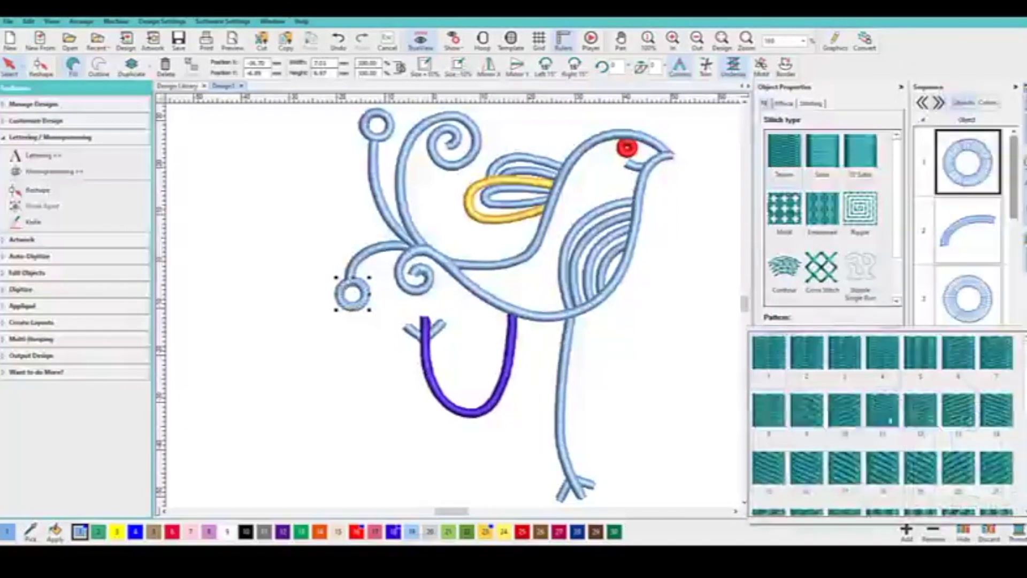
{"action": "left_click", "coordinate": [877, 488]}
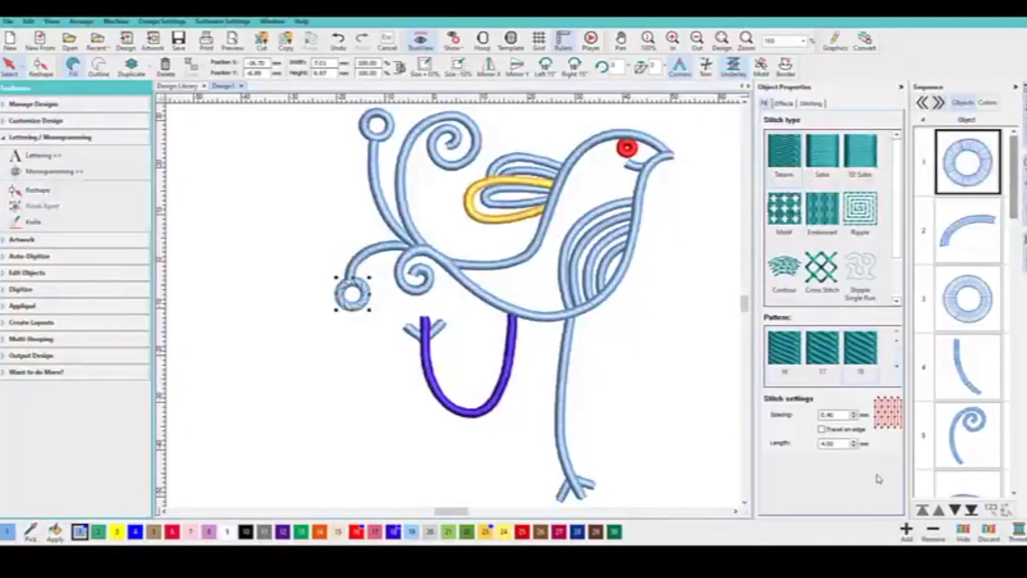
{"action": "left_click", "coordinate": [577, 531]}
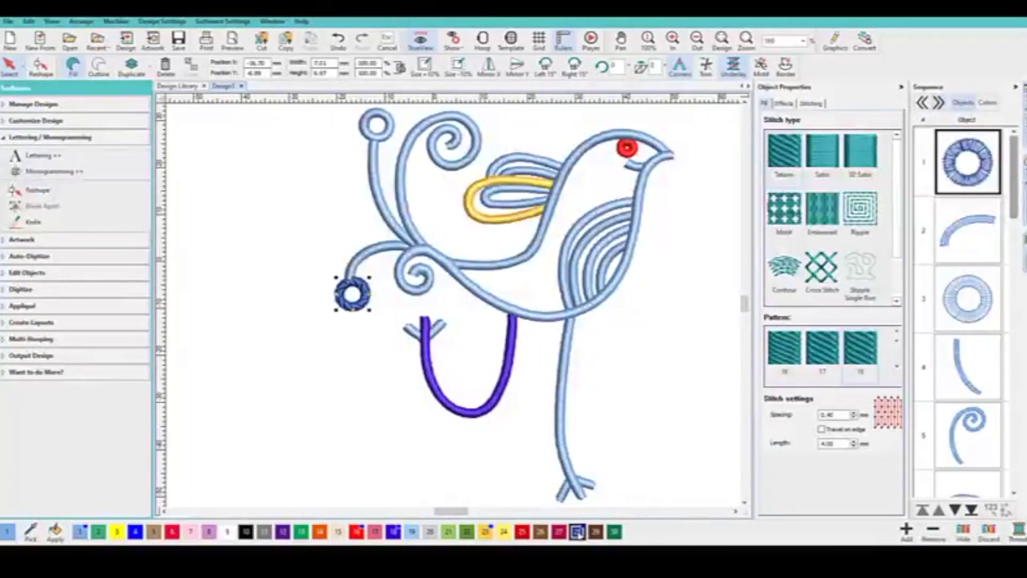
{"action": "left_click", "coordinate": [522, 531]}
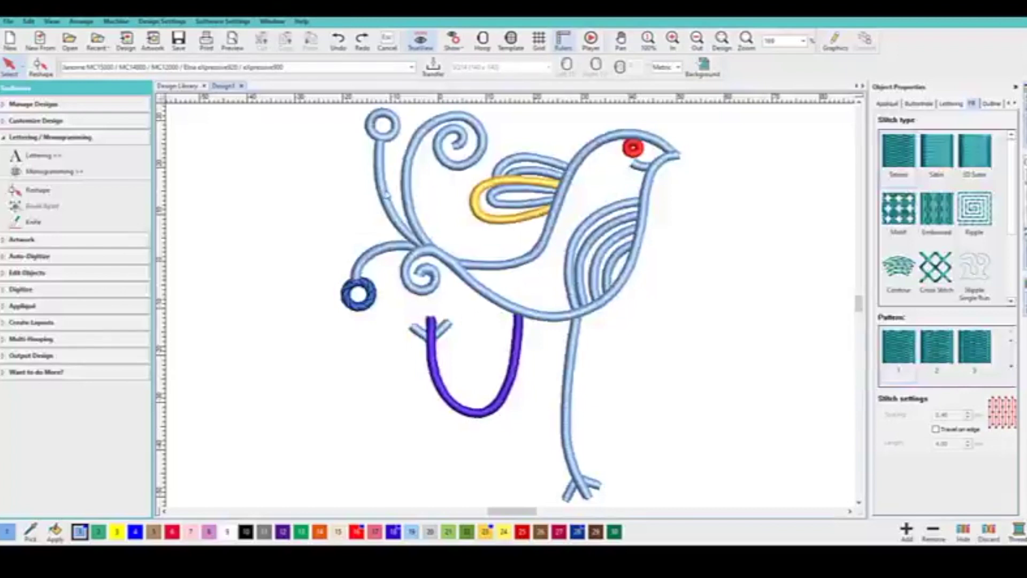
Reshape the left vine by selecting its nodes and bending the curve out to the left.
{"action": "left_click", "coordinate": [386, 197]}
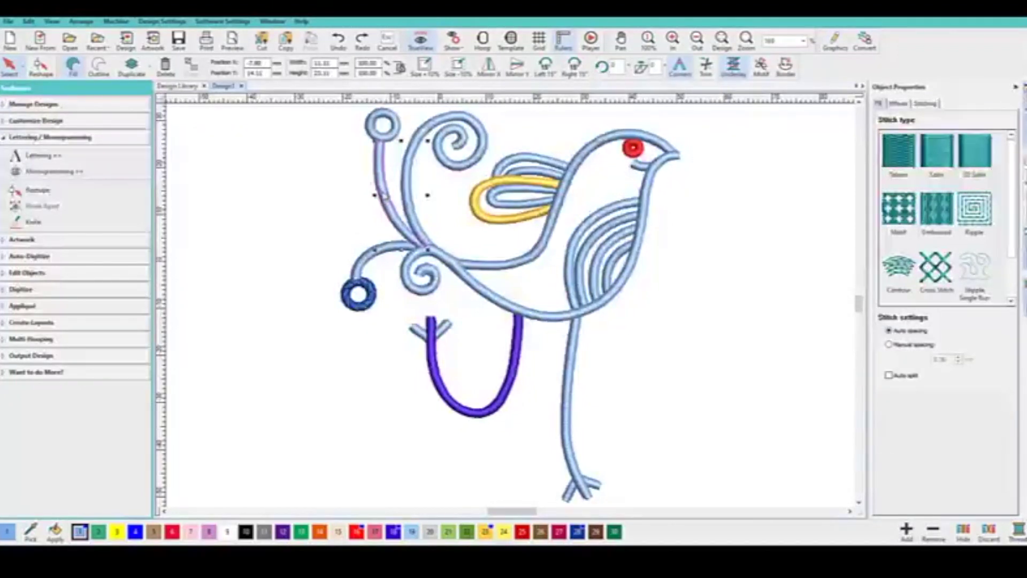
{"action": "key", "text": "h"}
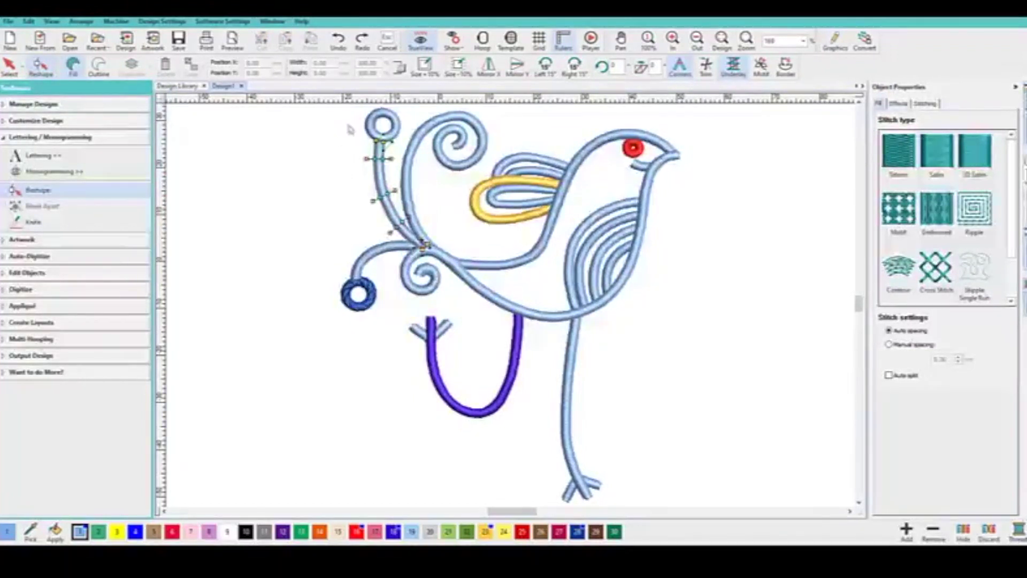
{"action": "left_click_drag", "start_coordinate": [346, 119], "coordinate": [388, 220]}
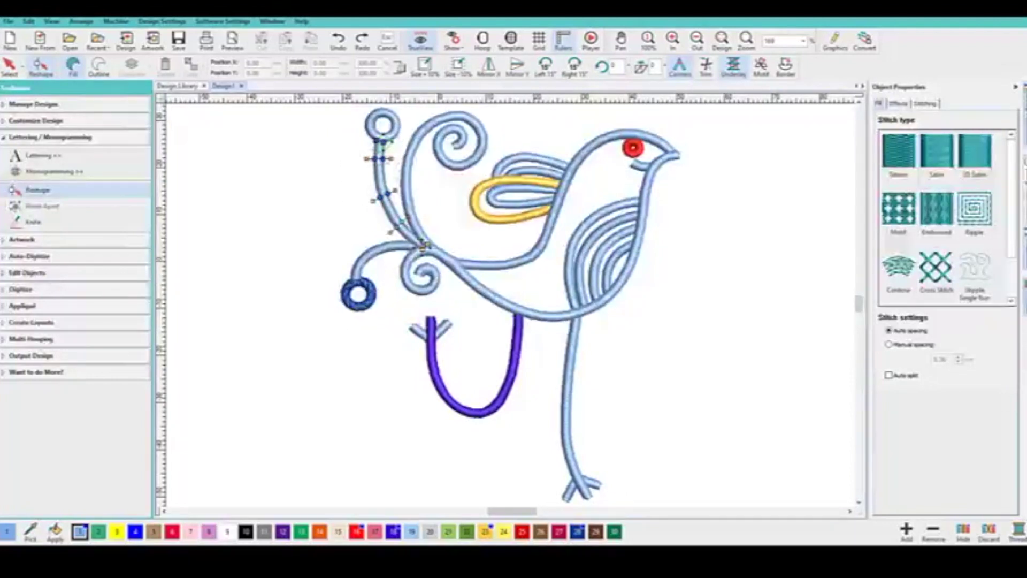
{"action": "left_click_drag", "start_coordinate": [376, 176], "coordinate": [339, 176]}
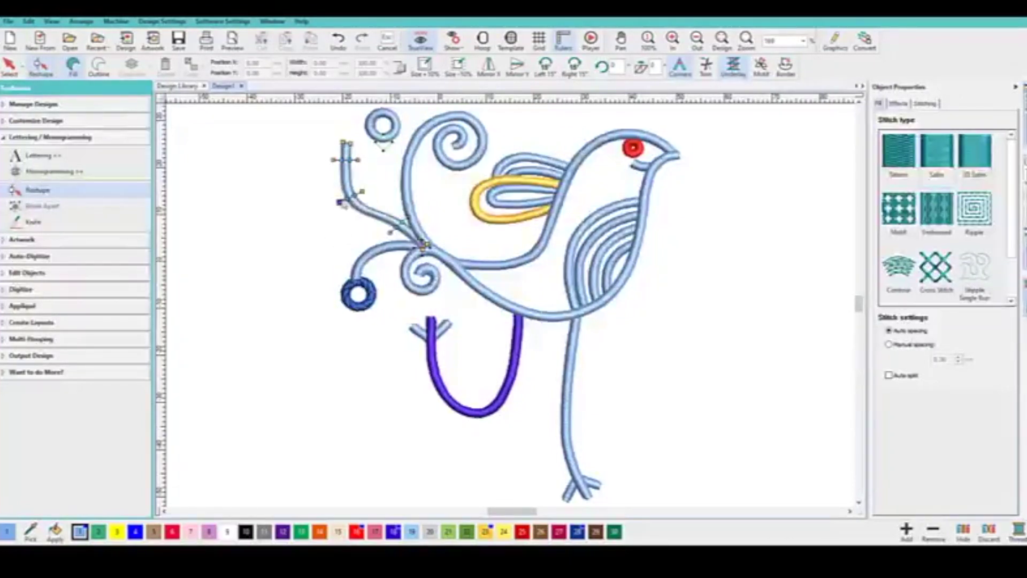
Make a vine node a sharp corner pulled down-left, then move the top circle onto the tip.
{"action": "left_click", "coordinate": [347, 200]}
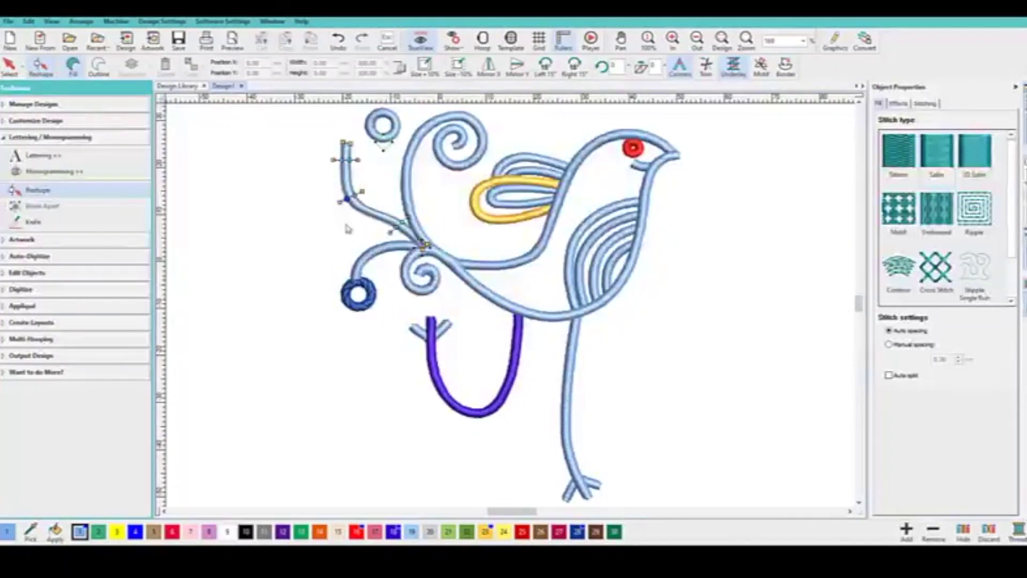
{"action": "key", "text": "space"}
{"action": "left_click_drag", "start_coordinate": [347, 200], "coordinate": [332, 220]}
{"action": "left_click", "coordinate": [294, 229]}
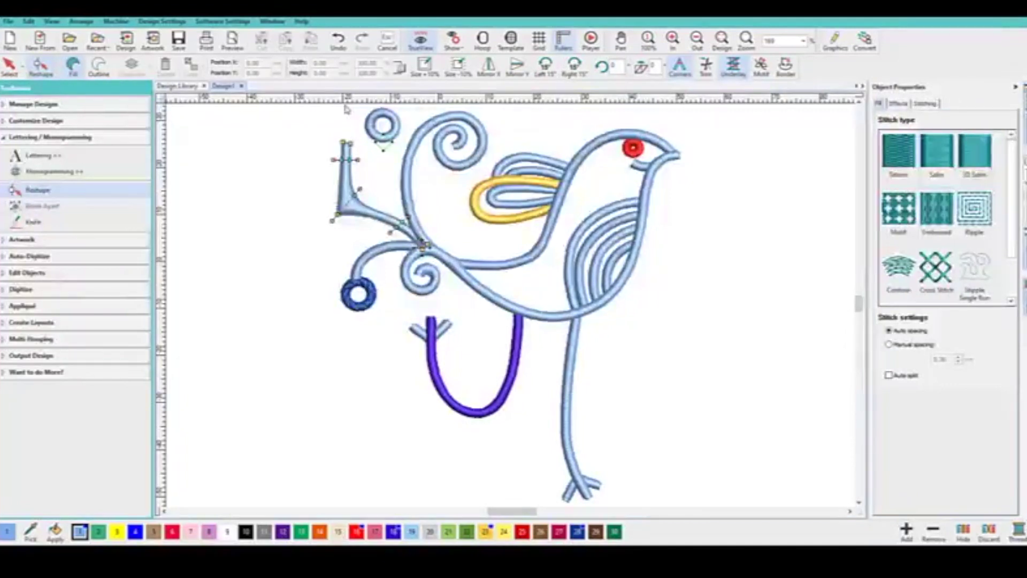
{"action": "key", "text": "Escape"}
{"action": "left_click_drag", "start_coordinate": [382, 125], "coordinate": [351, 128]}
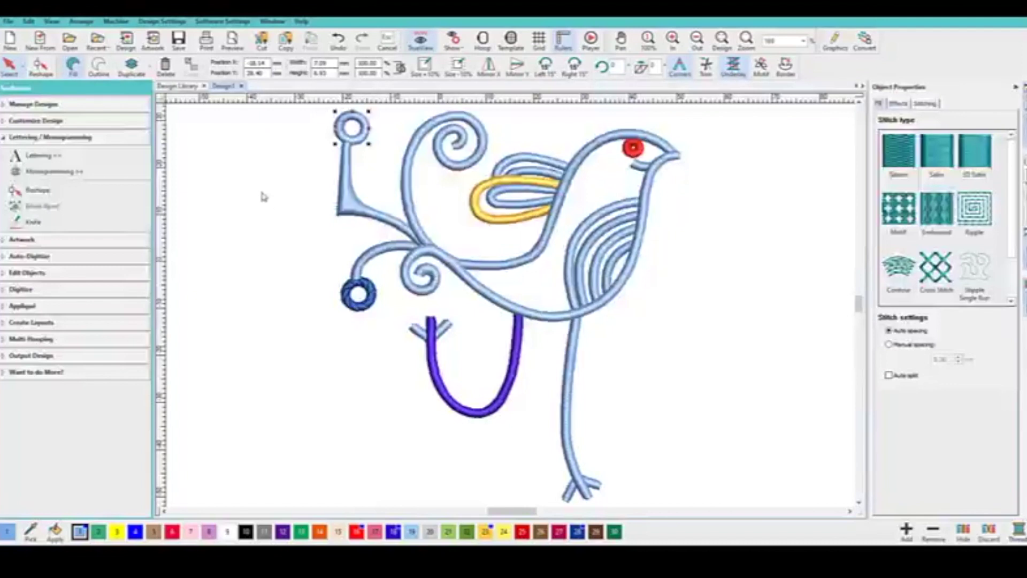
Break the red bird apart, inspect the spiral close up, and switch its body curve to Tatami.
{"action": "left_click", "coordinate": [695, 415]}
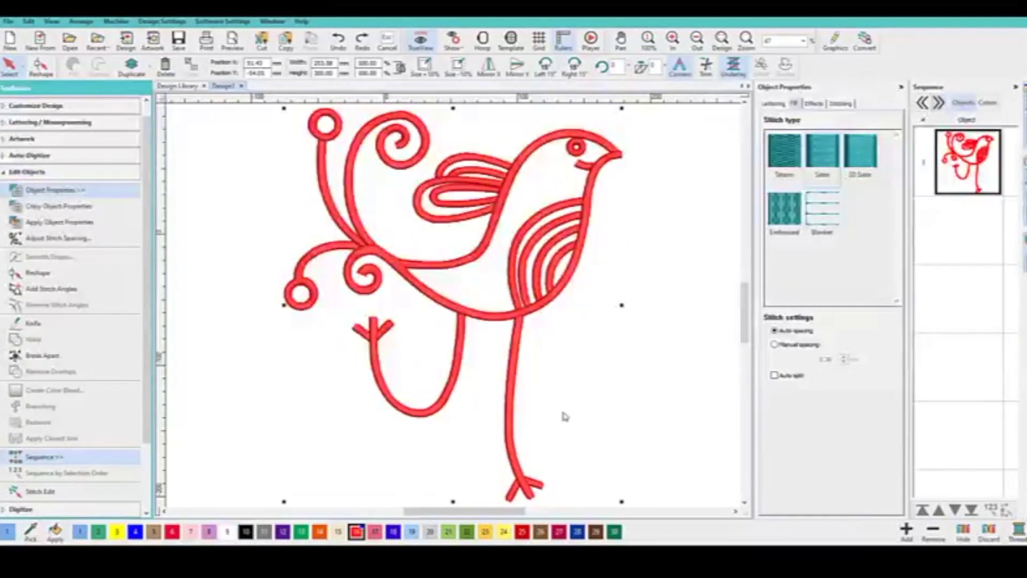
{"action": "key", "text": "Tab"}
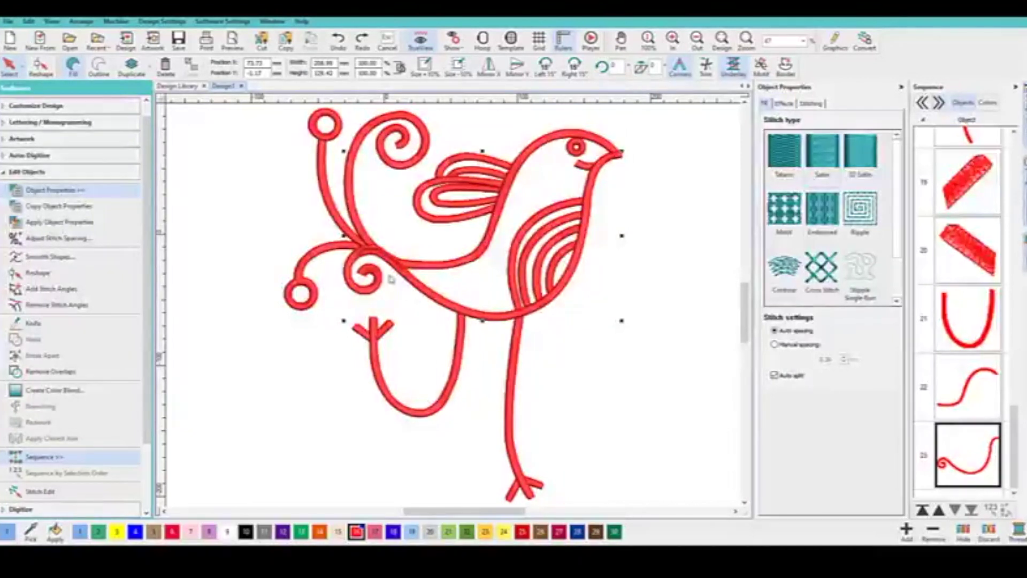
{"action": "key", "text": "b"}
{"action": "left_click_drag", "start_coordinate": [344, 229], "coordinate": [439, 331]}
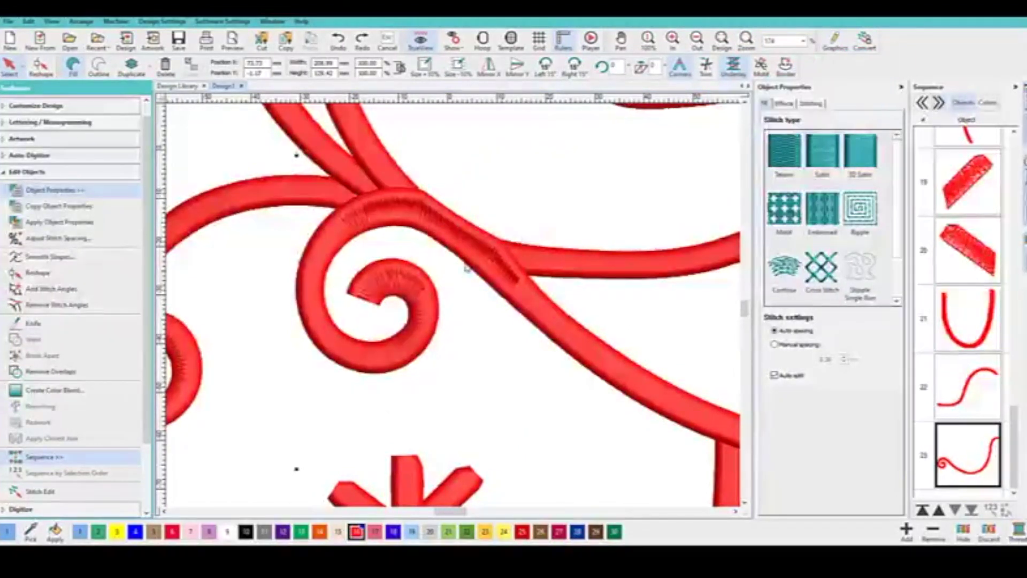
{"action": "left_click", "coordinate": [722, 40]}
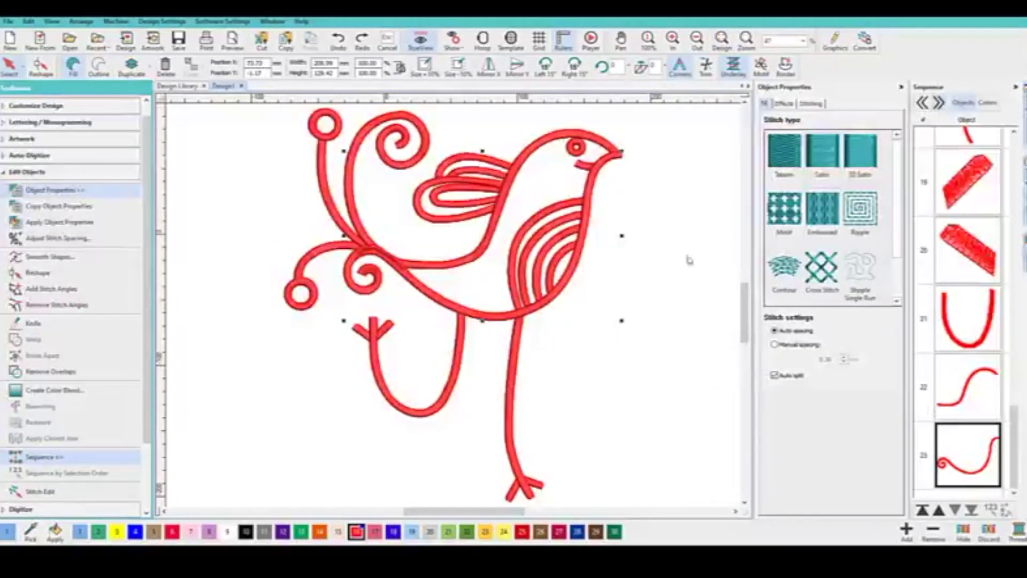
{"action": "left_click", "coordinate": [784, 154]}
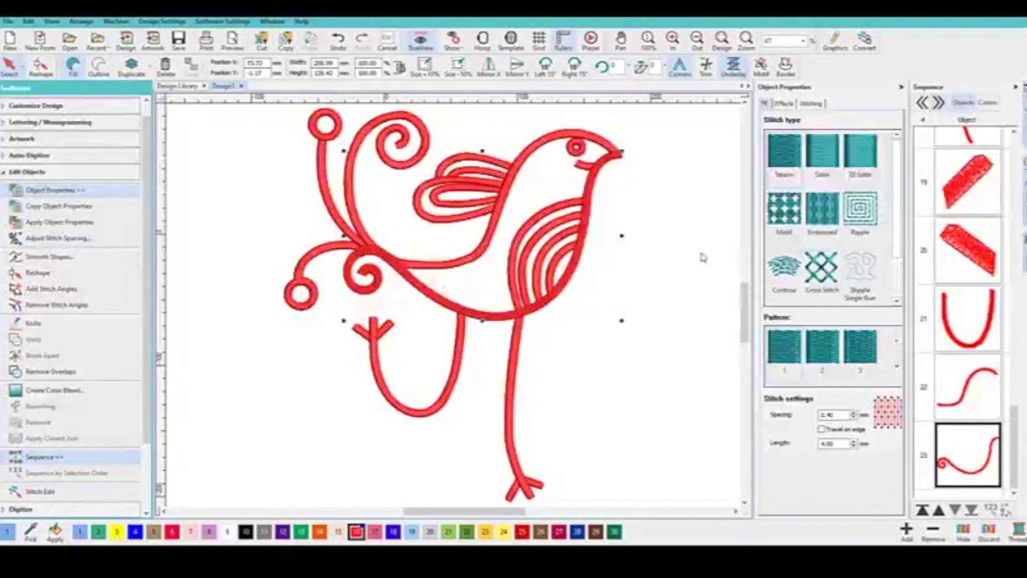
Switch the body curve to the Circle1 motif fill and select the body stripes.
{"action": "left_click", "coordinate": [784, 210]}
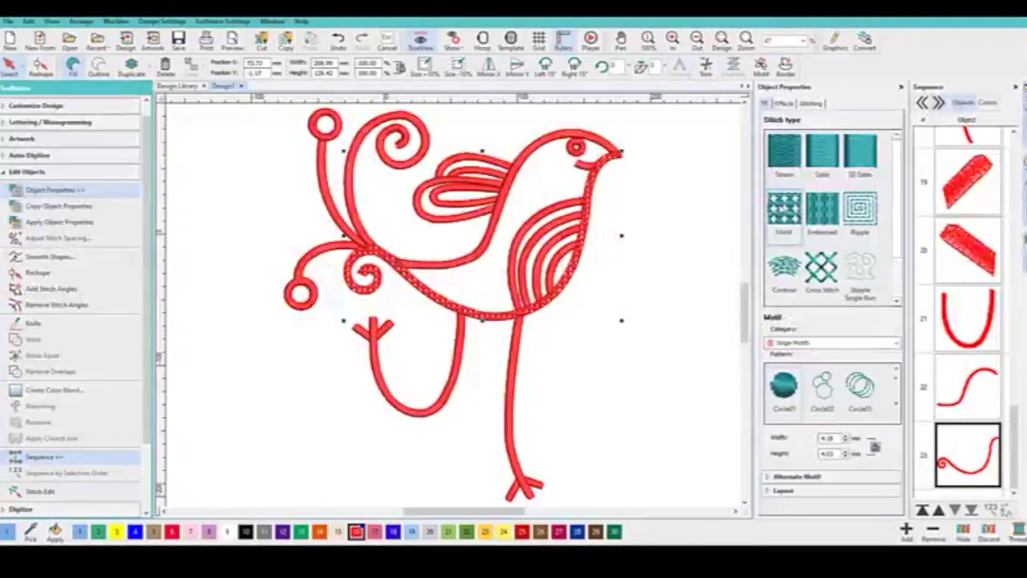
{"action": "left_click", "coordinate": [514, 206]}
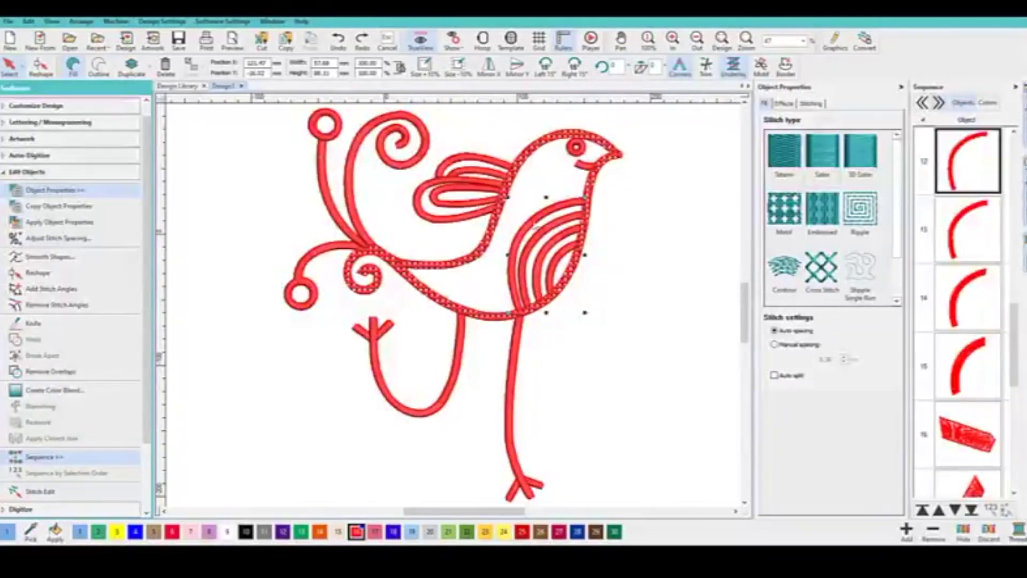